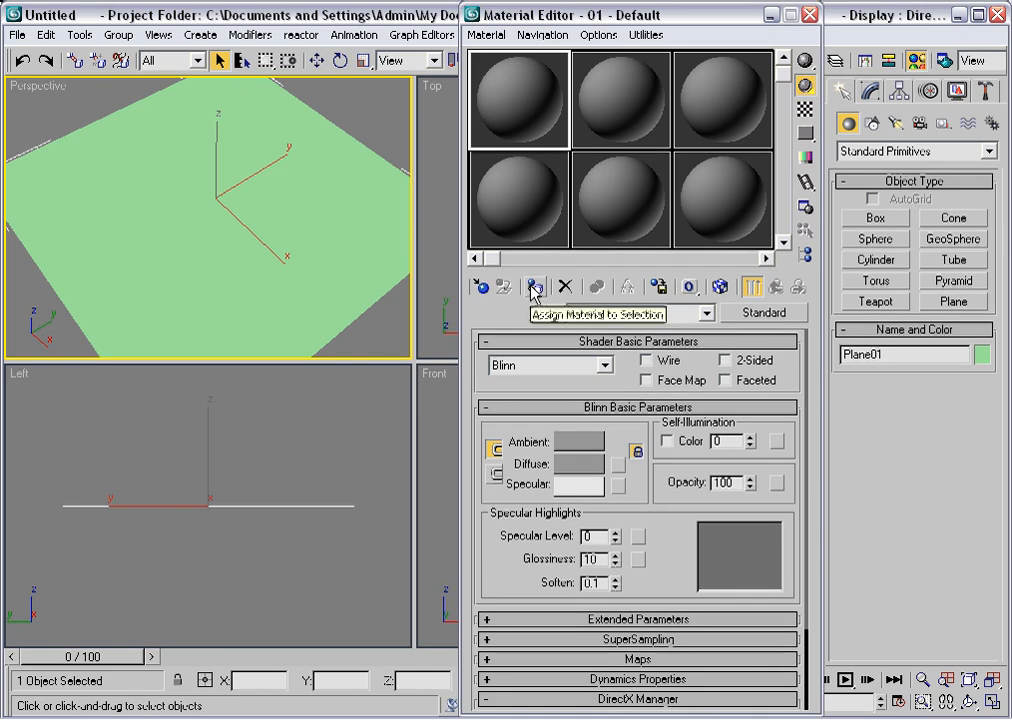
Assign the first sample material to the selected plane and switch the Perspective viewport to ActiveShade.
{"action": "left_click", "coordinate": [533, 290]}
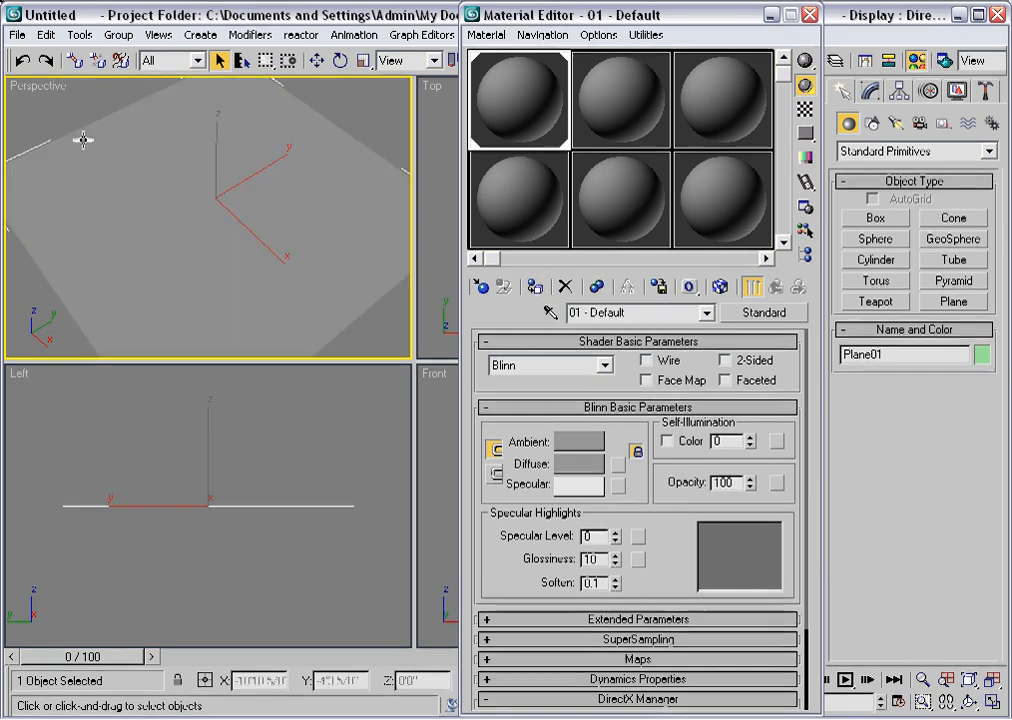
{"action": "right_click", "coordinate": [24, 90]}
{"action": "mouse_move", "coordinate": [138, 93]}
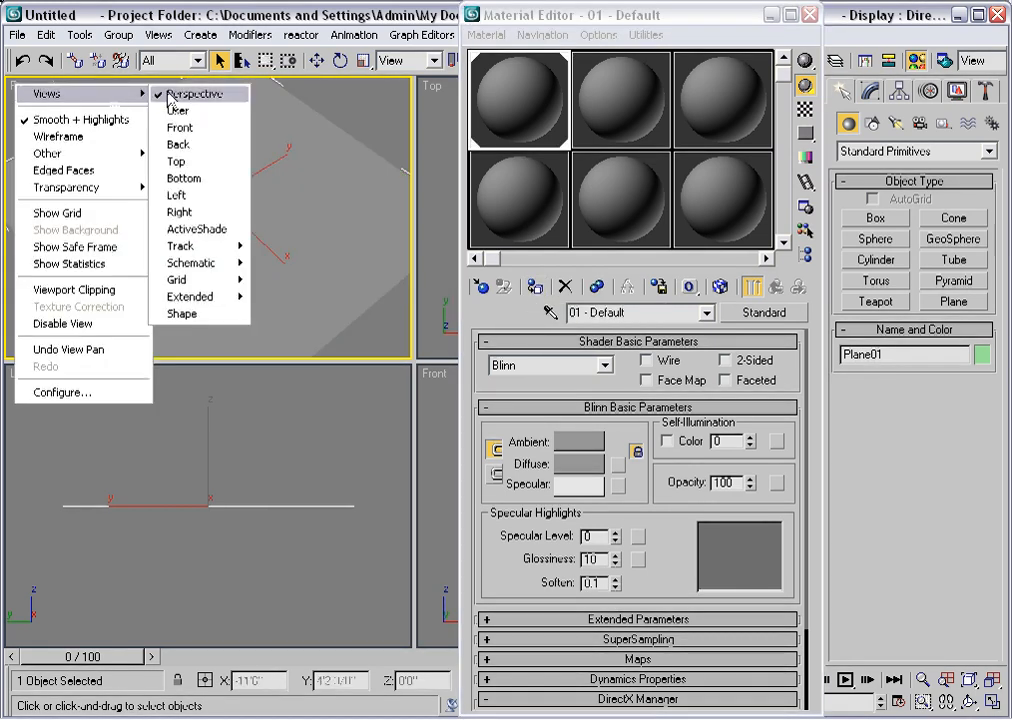
{"action": "left_click", "coordinate": [197, 229]}
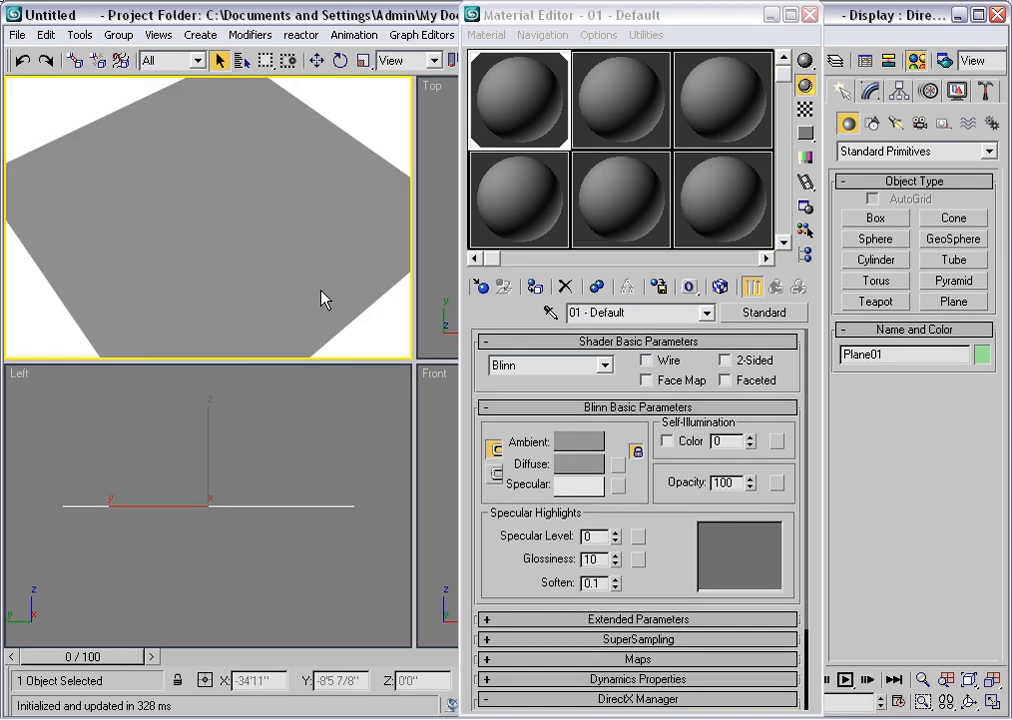
Add a Gradient map to the material's diffuse color.
{"action": "left_click", "coordinate": [619, 465]}
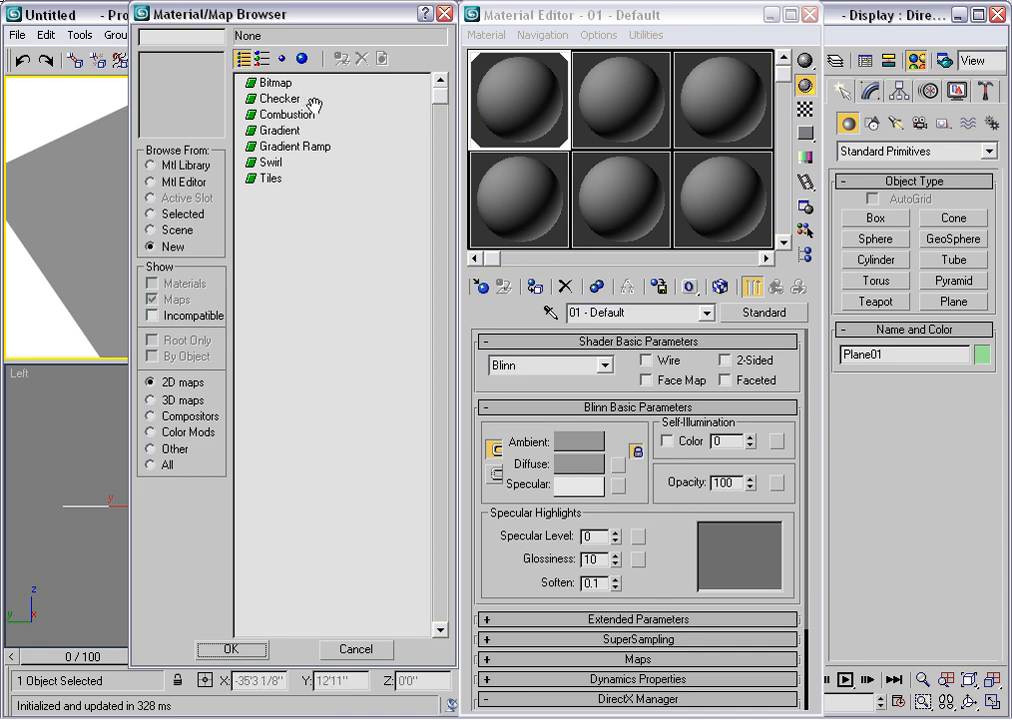
{"action": "left_click", "coordinate": [262, 133]}
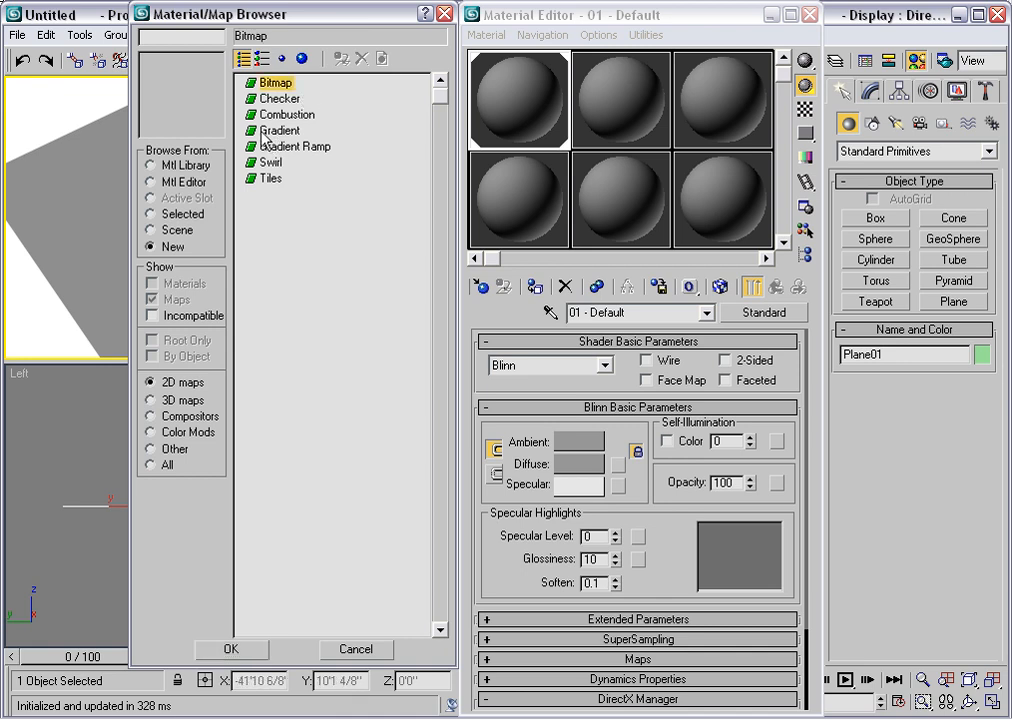
{"action": "left_click", "coordinate": [230, 648]}
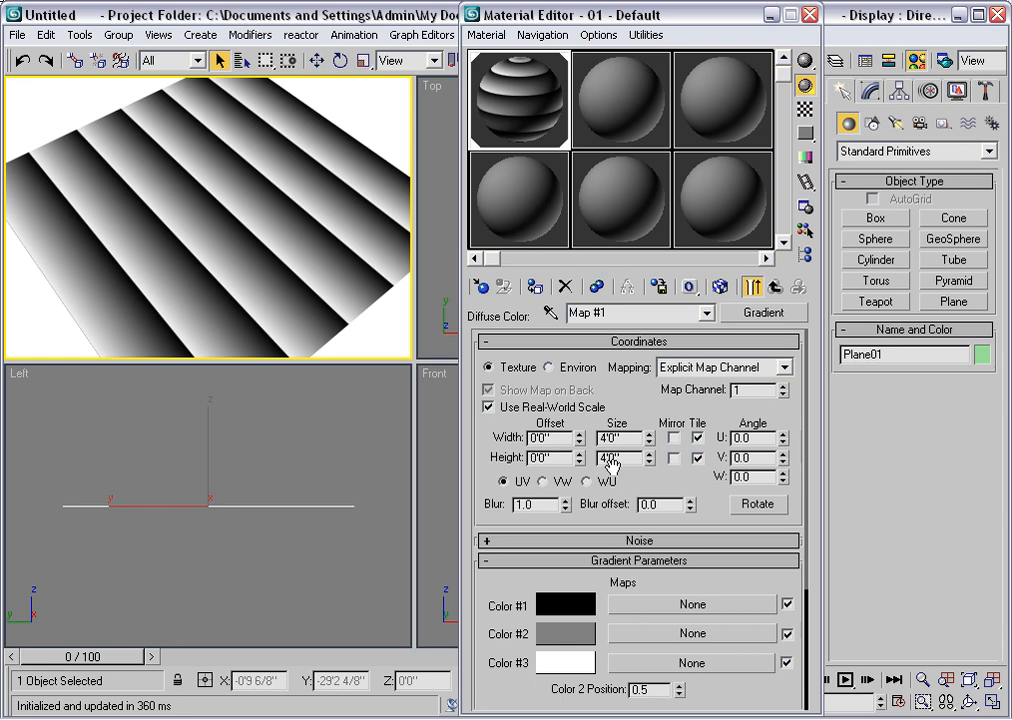
Turn off real-world scale for the gradient map and set its U and V tiling to 1.0.
{"action": "left_click", "coordinate": [488, 407]}
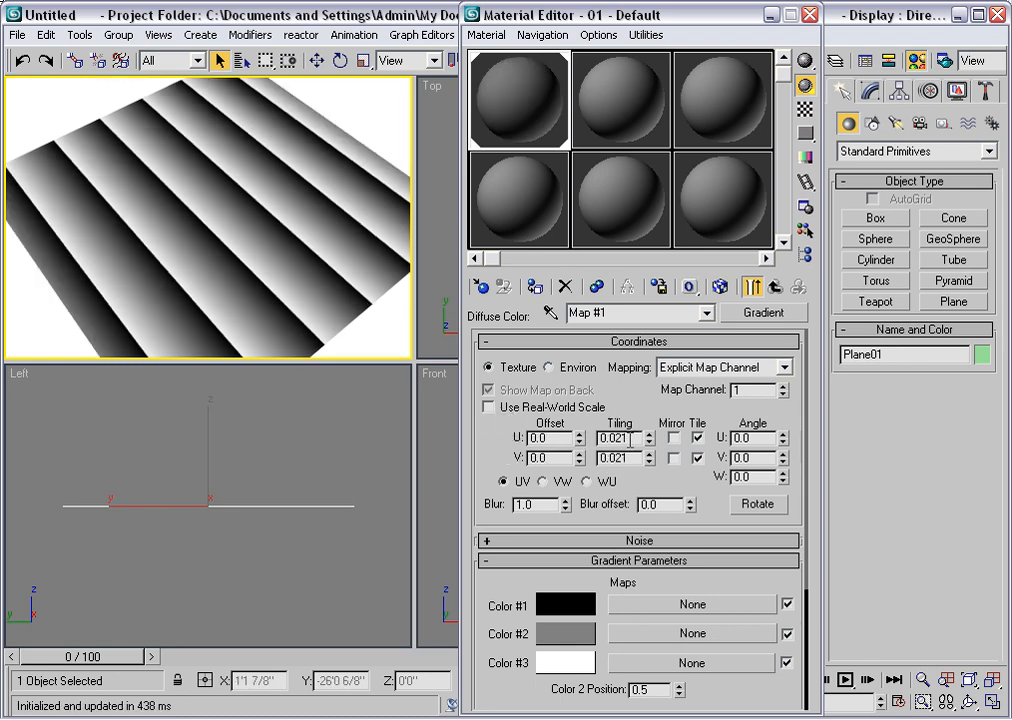
{"action": "type", "text": "1"}
{"action": "key", "text": "Tab"}
{"action": "type", "text": "1"}
{"action": "key", "text": "Return"}
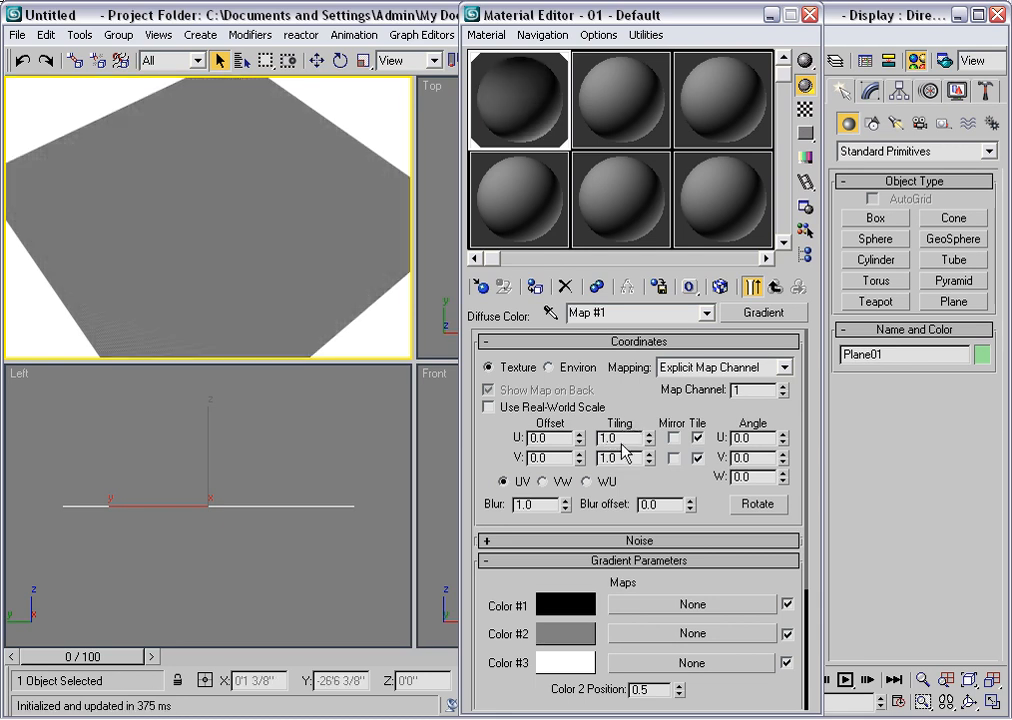
Turn off Real-World Map Size on the plane and reinitialize the ActiveShade view.
{"action": "left_click", "coordinate": [870, 90]}
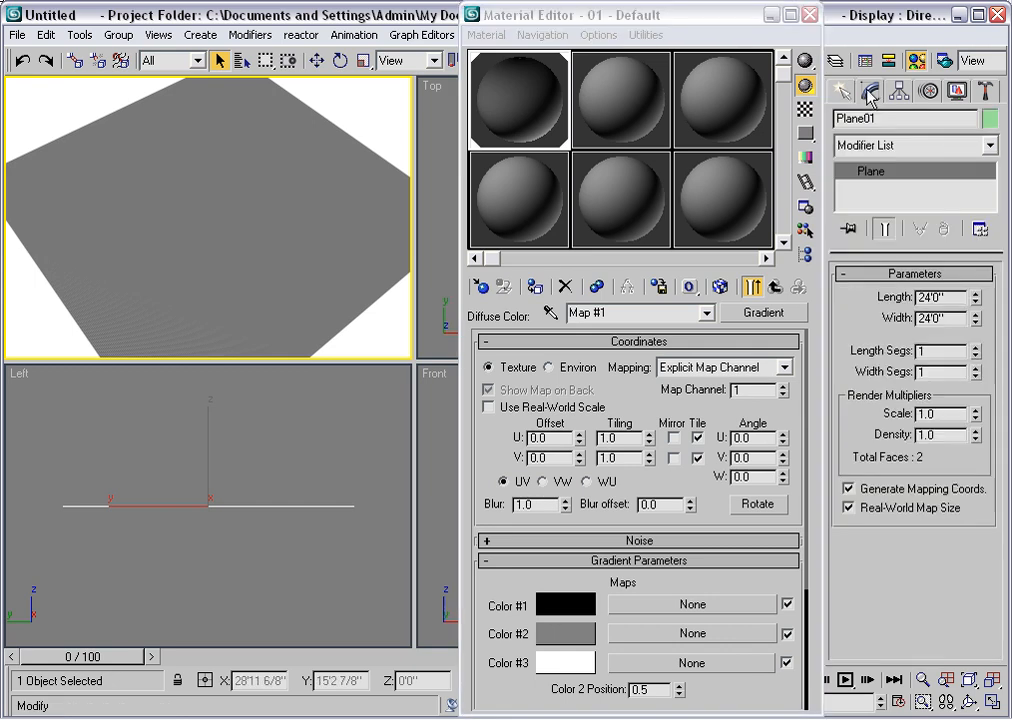
{"action": "left_click", "coordinate": [849, 509]}
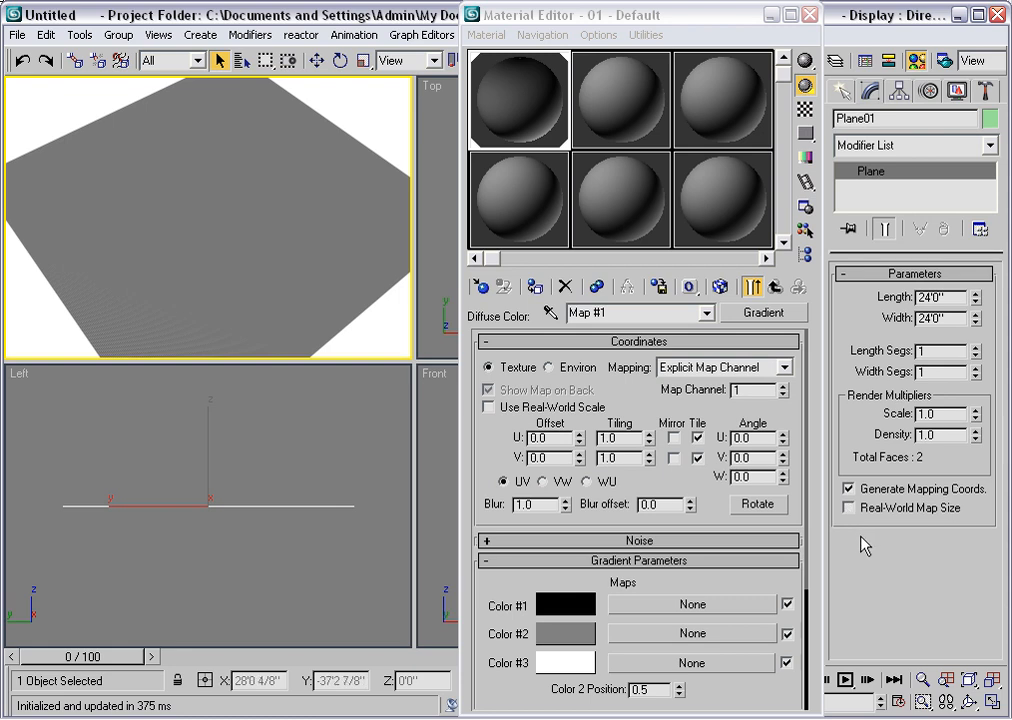
{"action": "right_click", "coordinate": [208, 250]}
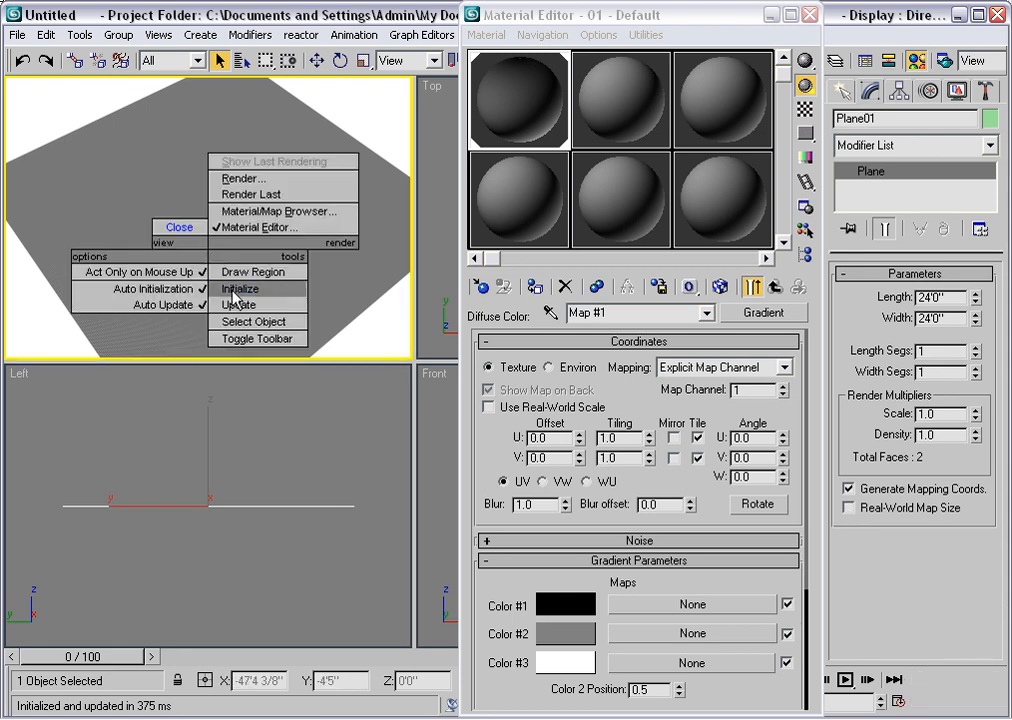
{"action": "left_click", "coordinate": [231, 290]}
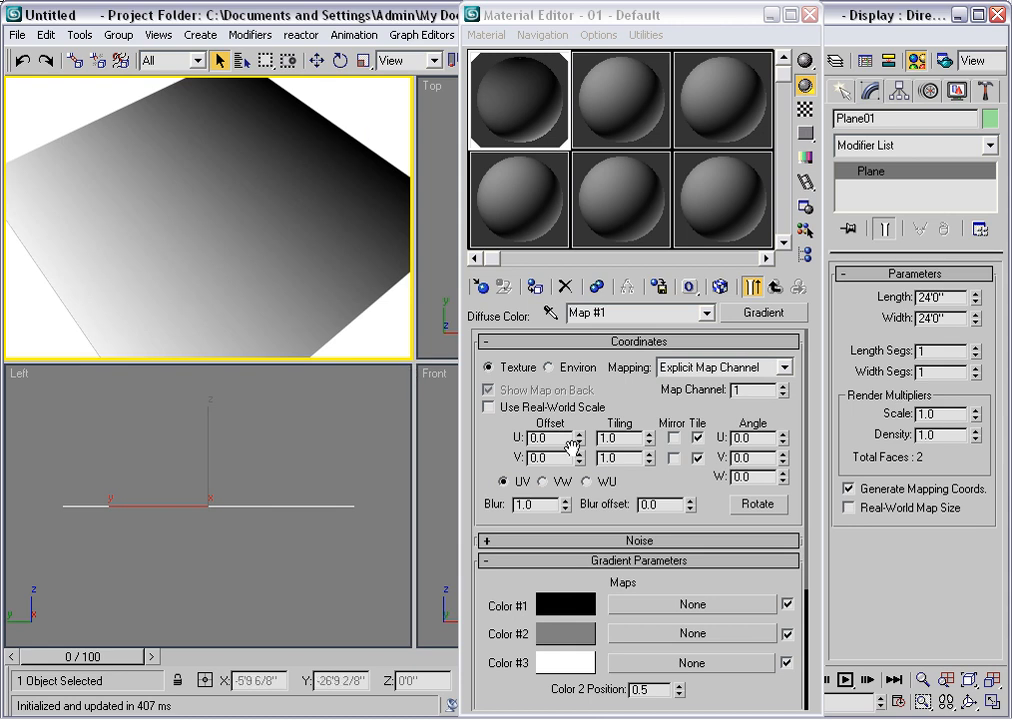
Set Color #1 of the gradient to dark brown, RGB 84, 18, 0.
{"action": "left_click_drag", "start_coordinate": [610, 580], "coordinate": [605, 410]}
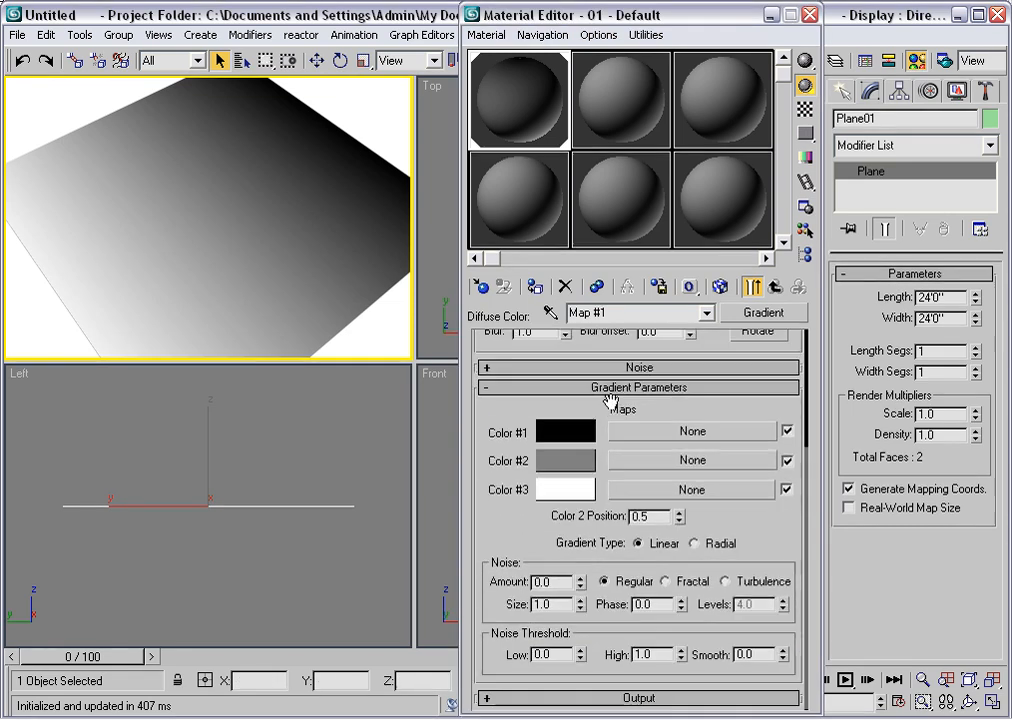
{"action": "left_click", "coordinate": [567, 440]}
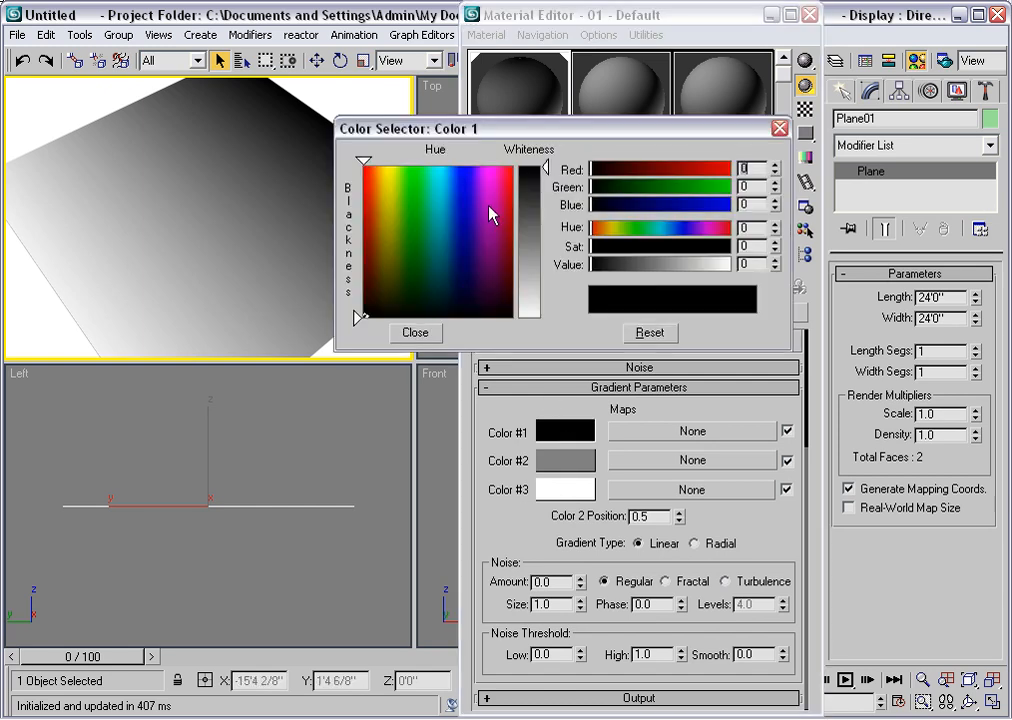
{"action": "left_click_drag", "start_coordinate": [392, 250], "coordinate": [370, 272]}
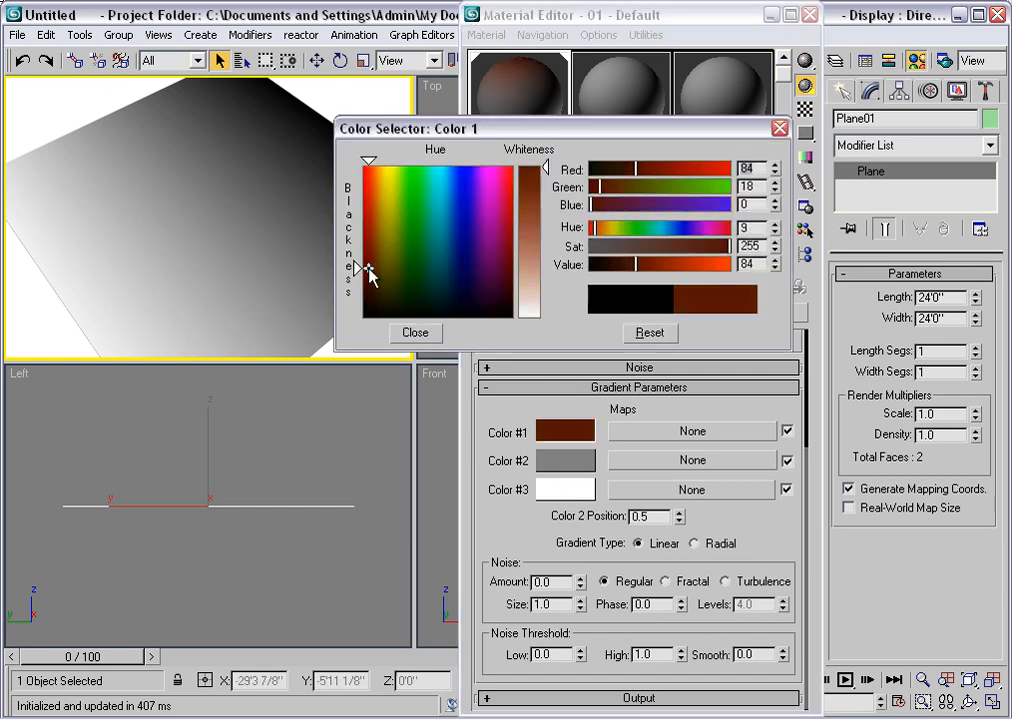
Set Color #2 of the gradient to salmon pink, RGB 210, 126, 126.
{"action": "left_click", "coordinate": [573, 470]}
{"action": "left_click", "coordinate": [398, 224]}
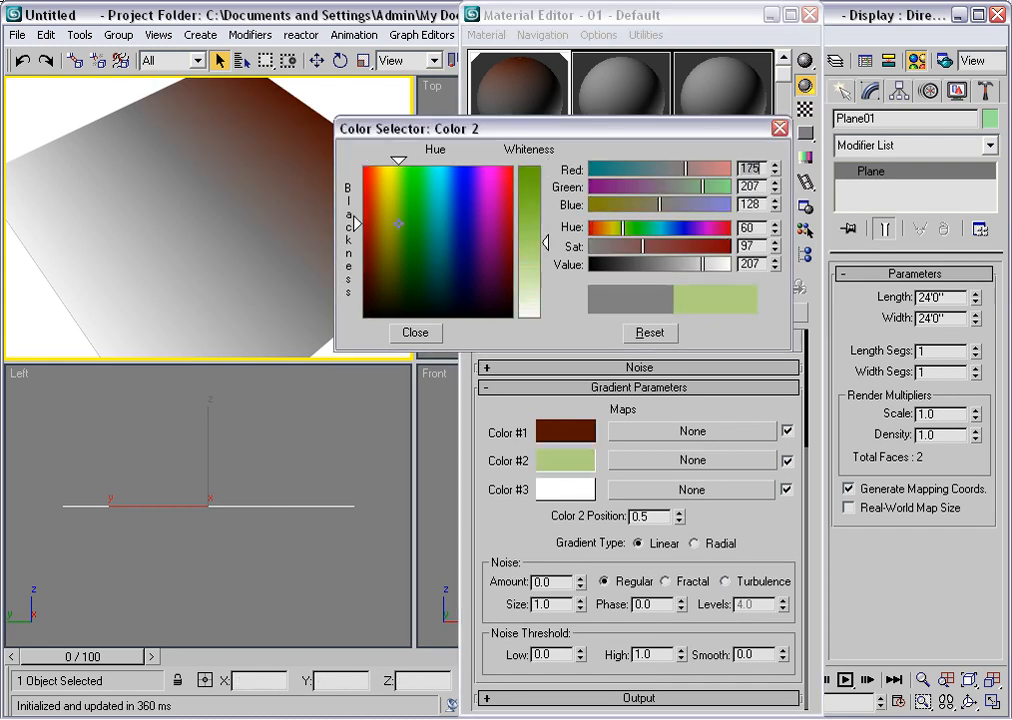
{"action": "left_click_drag", "start_coordinate": [398, 224], "coordinate": [363, 219]}
{"action": "left_click", "coordinate": [535, 273]}
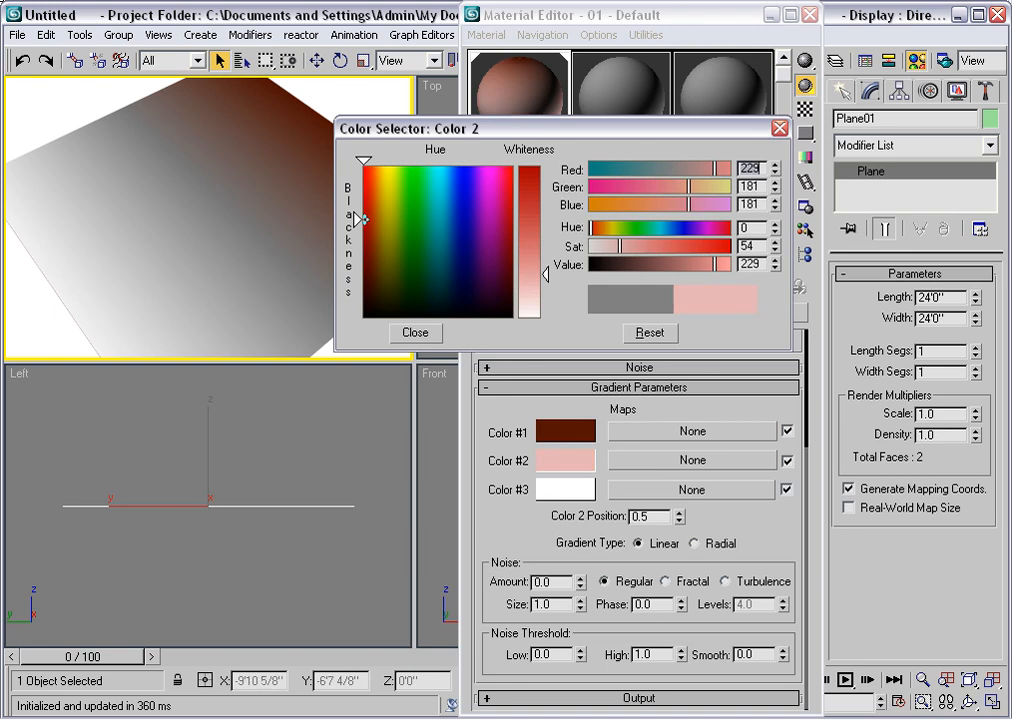
{"action": "left_click_drag", "start_coordinate": [545, 273], "coordinate": [545, 241]}
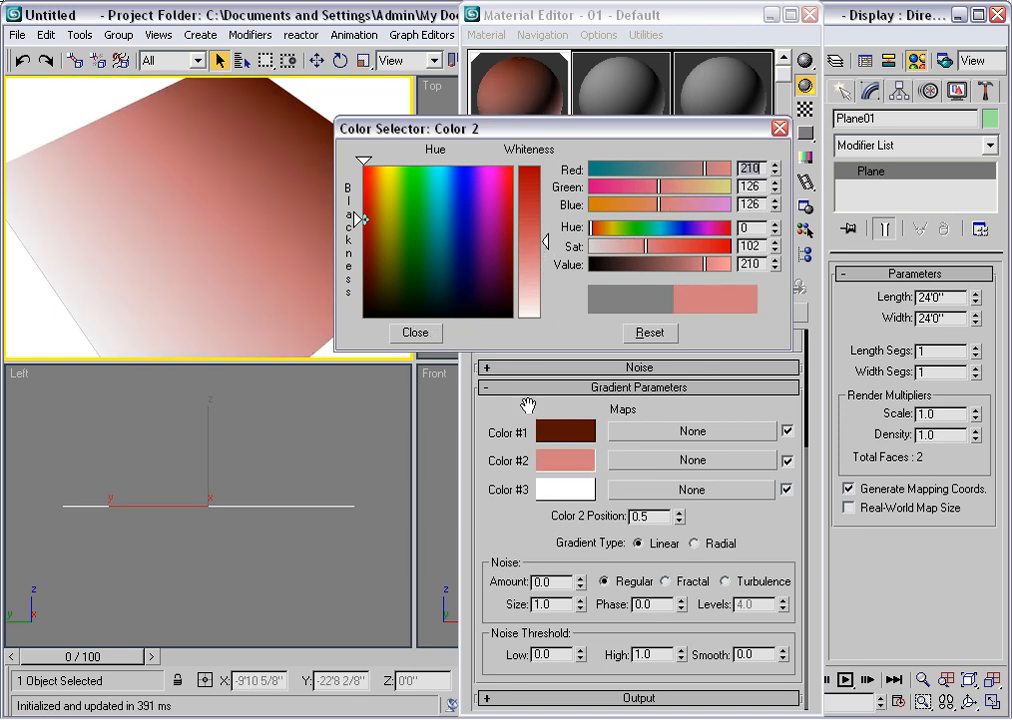
Set Color #3 of the gradient to pale pink, RGB 255, 218, 218, and close the color selector.
{"action": "left_click", "coordinate": [554, 489]}
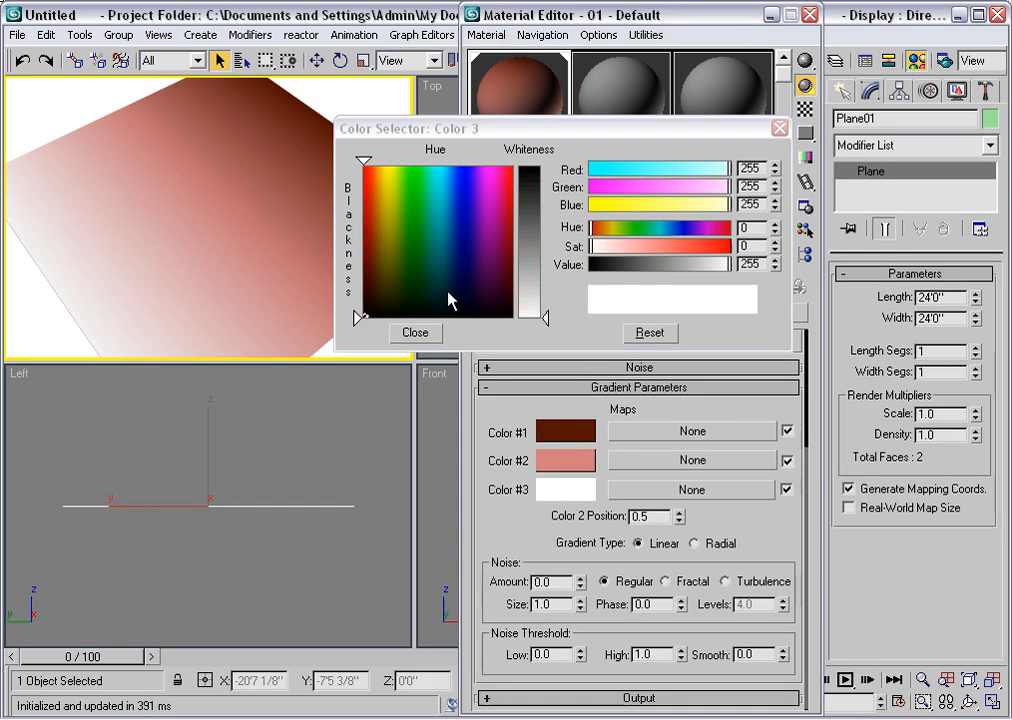
{"action": "left_click_drag", "start_coordinate": [392, 194], "coordinate": [362, 165]}
{"action": "left_click_drag", "start_coordinate": [544, 318], "coordinate": [544, 296]}
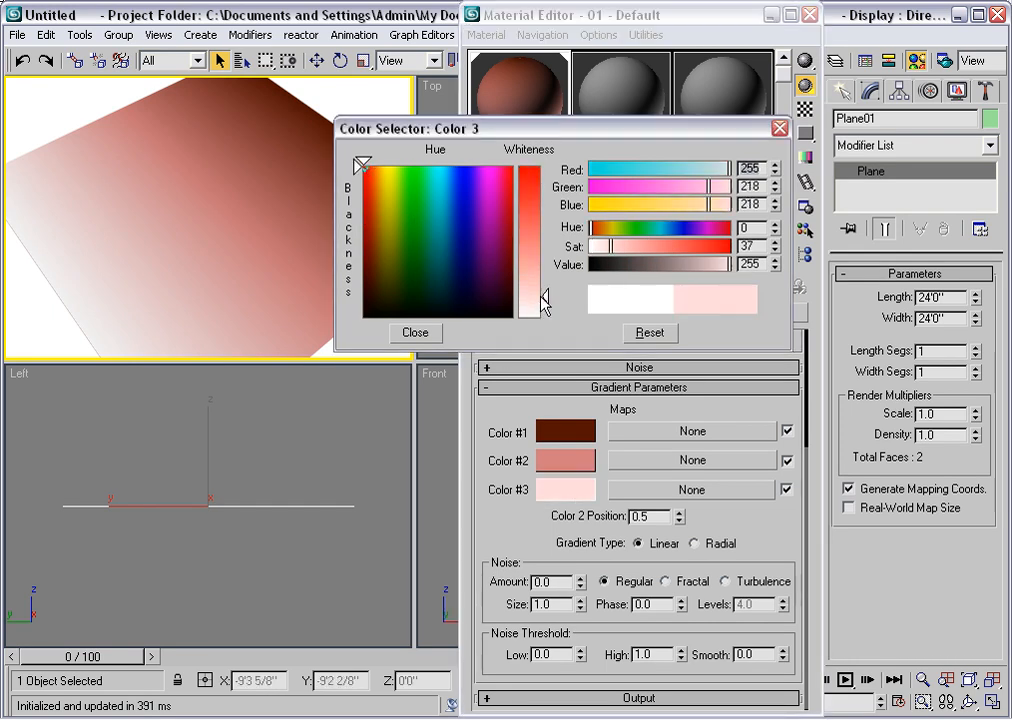
{"action": "left_click", "coordinate": [415, 332]}
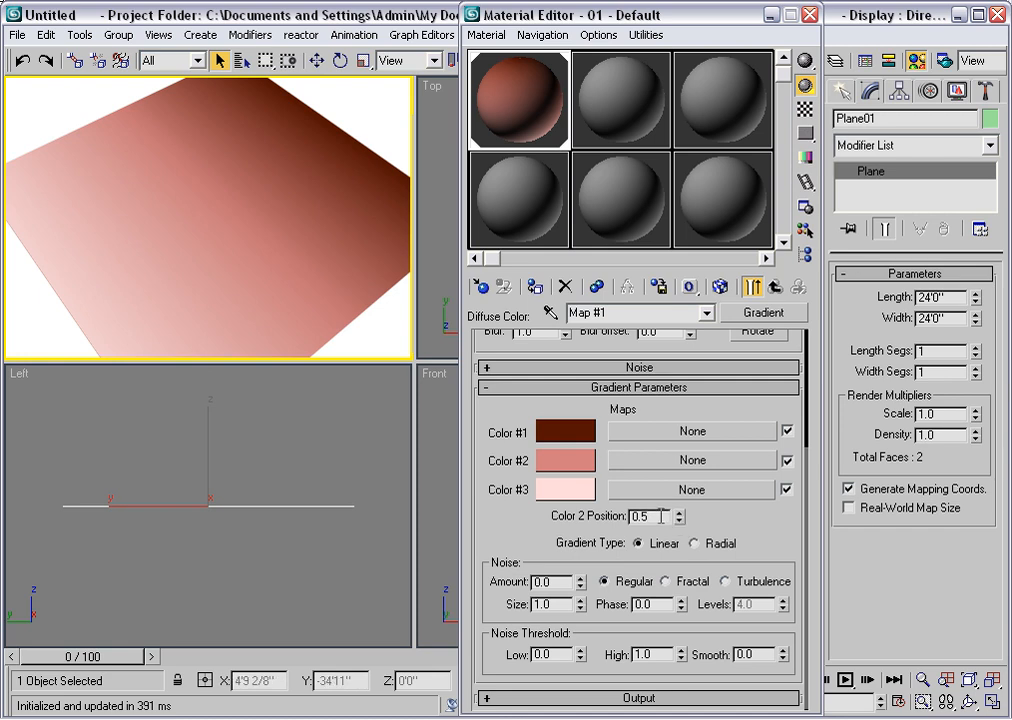
Set the gradient's Color 2 Position to 0.75.
{"action": "key", "text": "BackSpace"}
{"action": "type", "text": "75"}
{"action": "key", "text": "Return"}
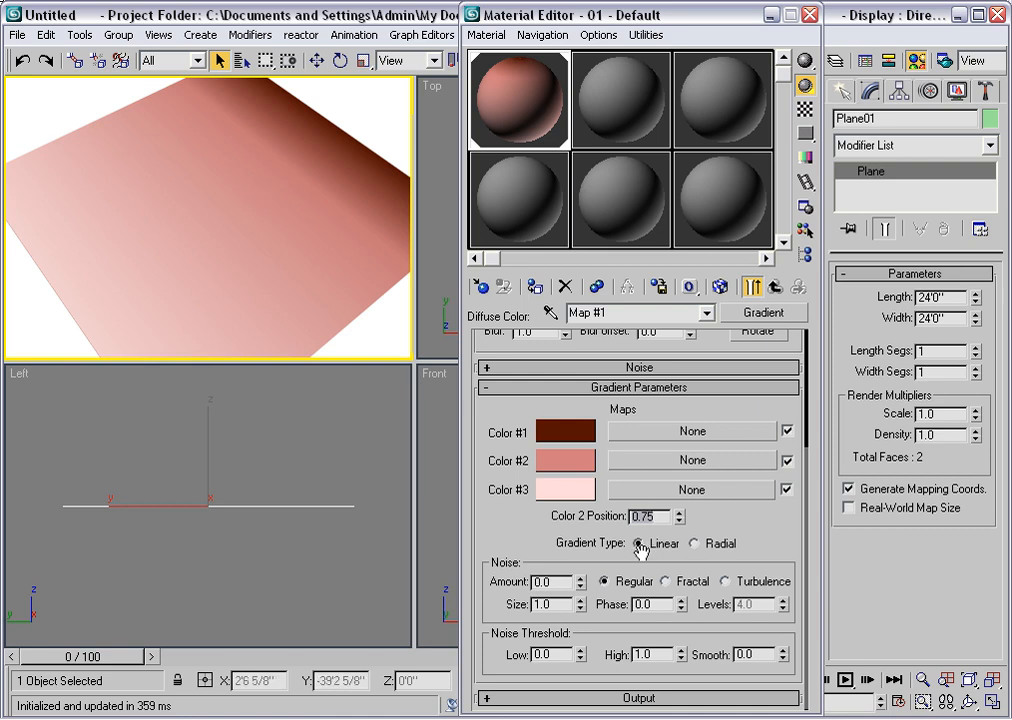
Change the gradient type to Radial and set the Color 2 Position to 0.25.
{"action": "left_click", "coordinate": [694, 544]}
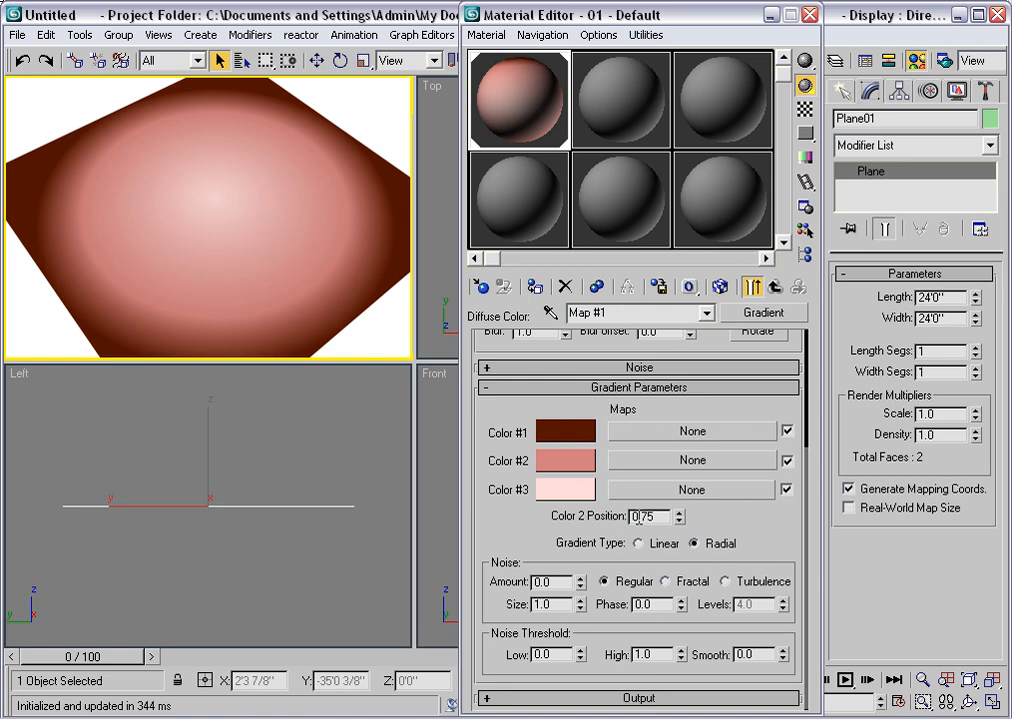
{"action": "left_click_drag", "start_coordinate": [639, 516], "coordinate": [647, 516]}
{"action": "type", "text": "2"}
{"action": "key", "text": "Return"}
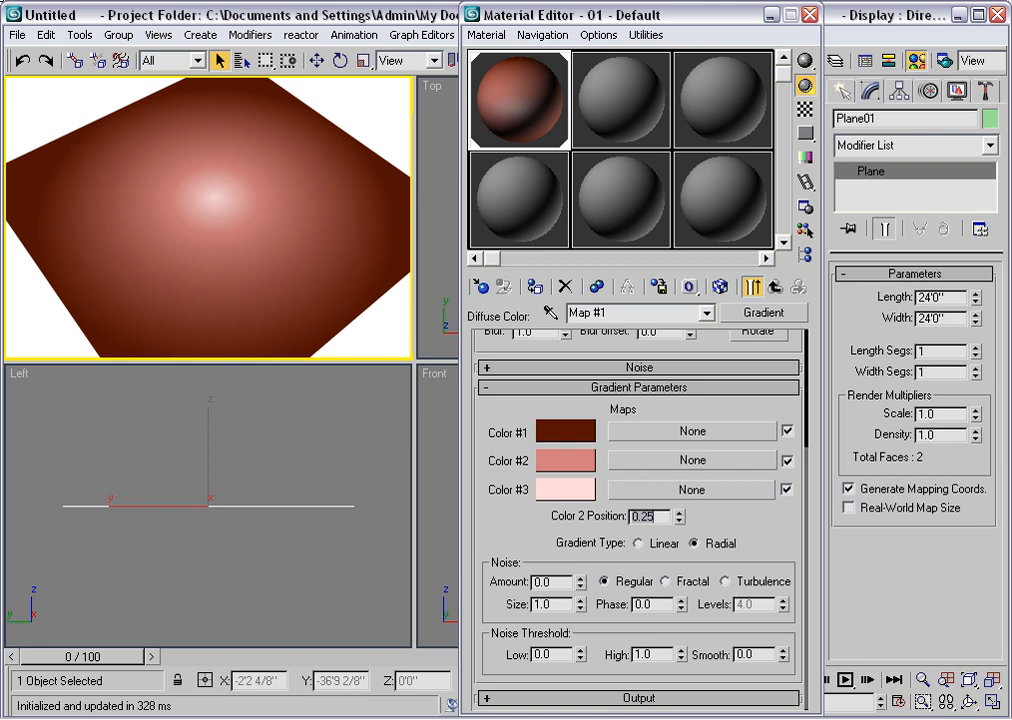
Apply Fractal noise within the gradient parameters, with amount 0.5 and size 0.5.
{"action": "left_click", "coordinate": [514, 540]}
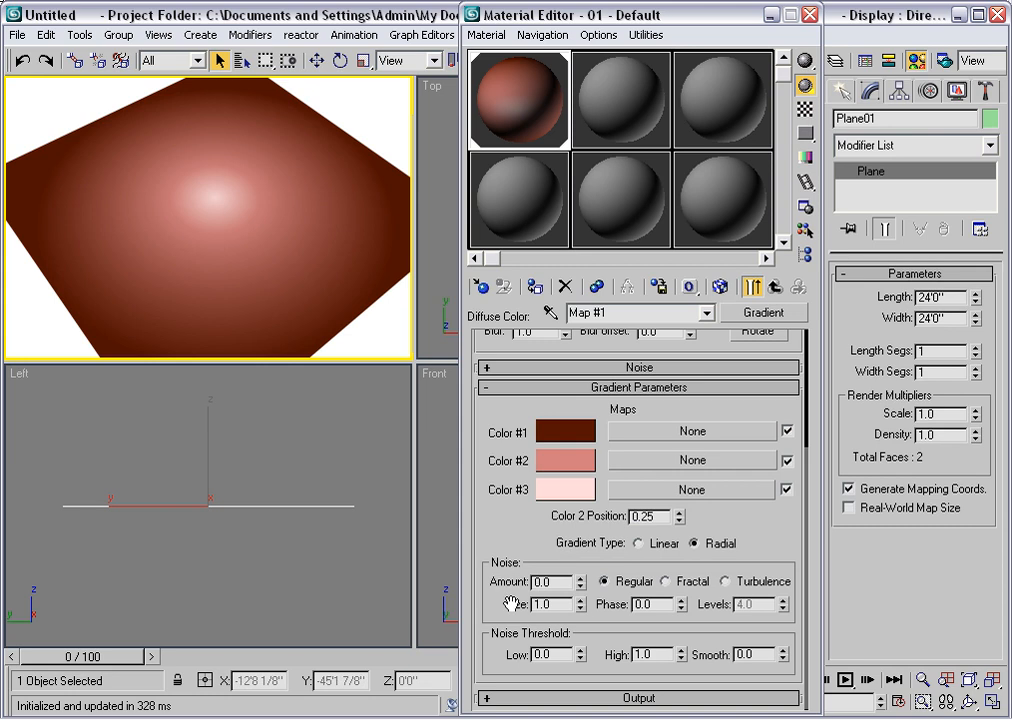
{"action": "left_click", "coordinate": [581, 582]}
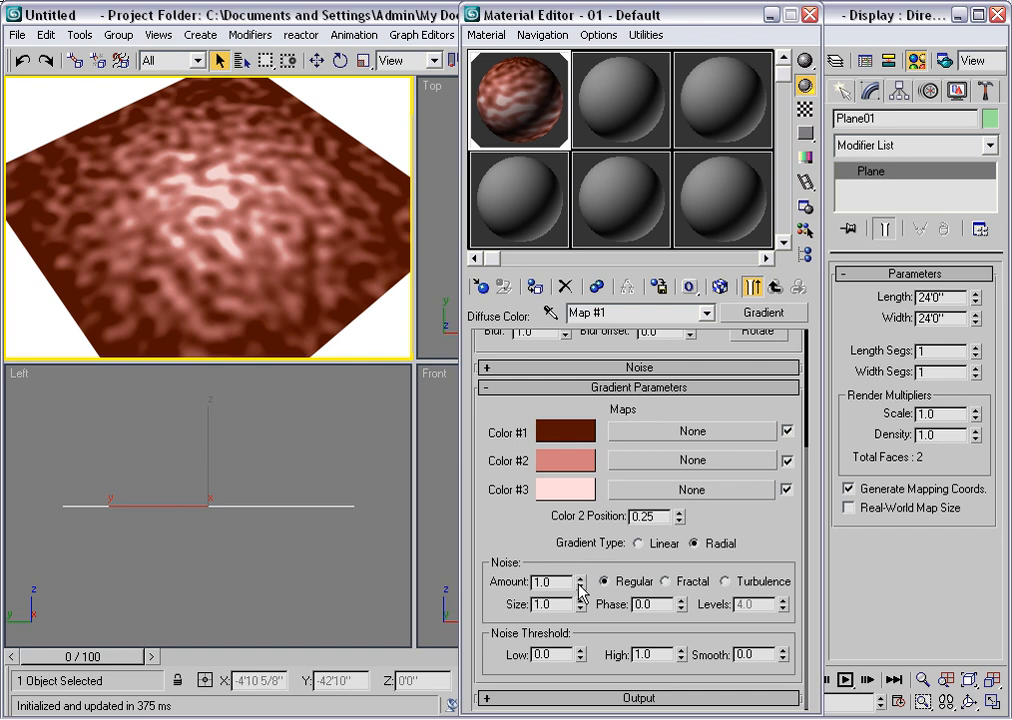
{"action": "left_click_drag", "start_coordinate": [578, 584], "coordinate": [578, 580]}
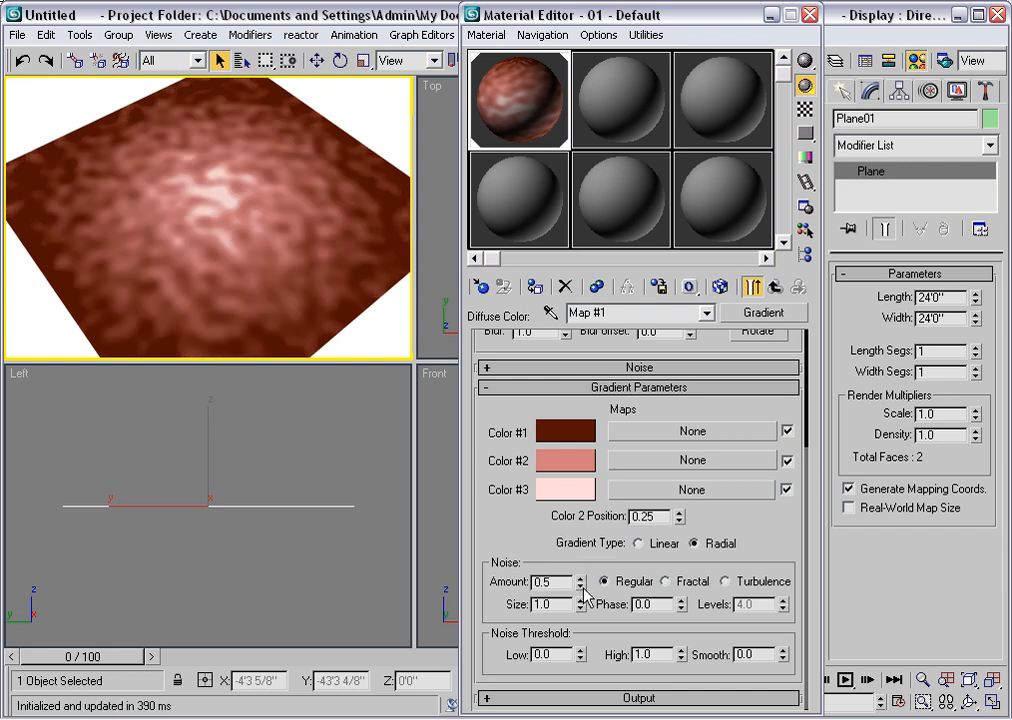
{"action": "left_click", "coordinate": [666, 582]}
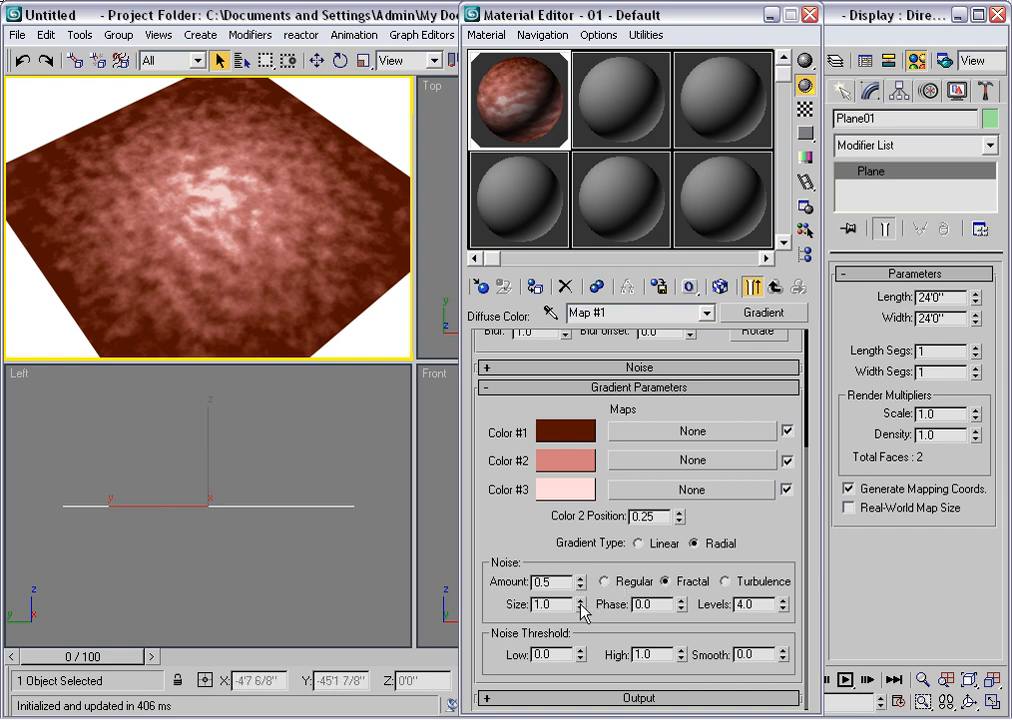
{"action": "left_click_drag", "start_coordinate": [581, 604], "coordinate": [579, 609]}
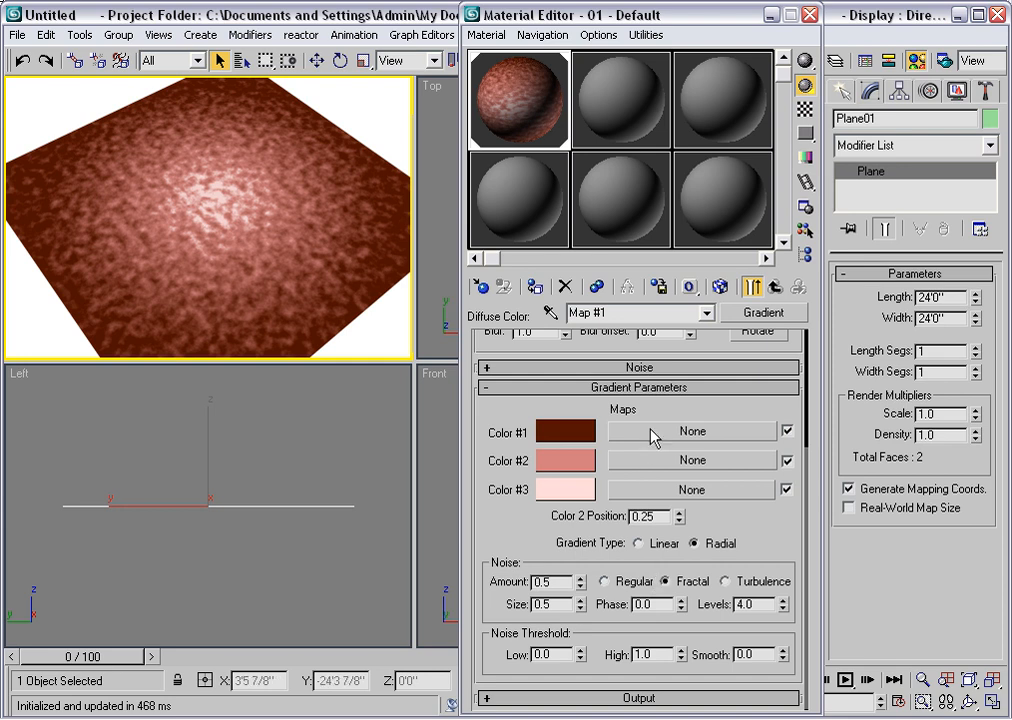
Enable the map's separate coordinate noise with 3 levels and turn on its Animate option.
{"action": "left_click_drag", "start_coordinate": [653, 409], "coordinate": [651, 485]}
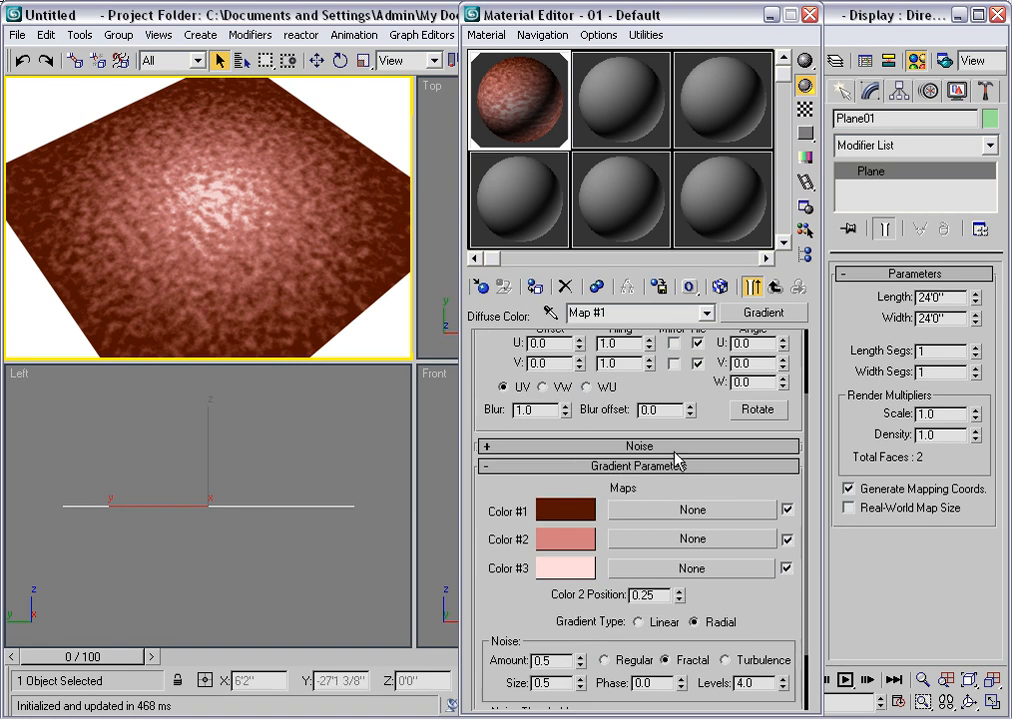
{"action": "left_click", "coordinate": [662, 449]}
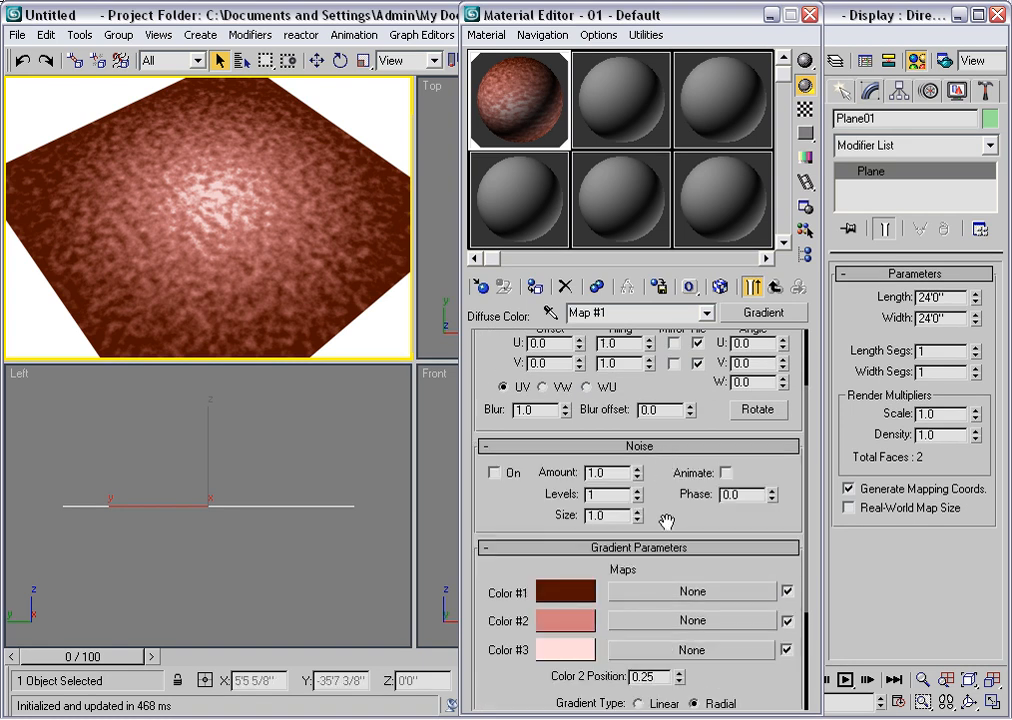
{"action": "left_click", "coordinate": [494, 472]}
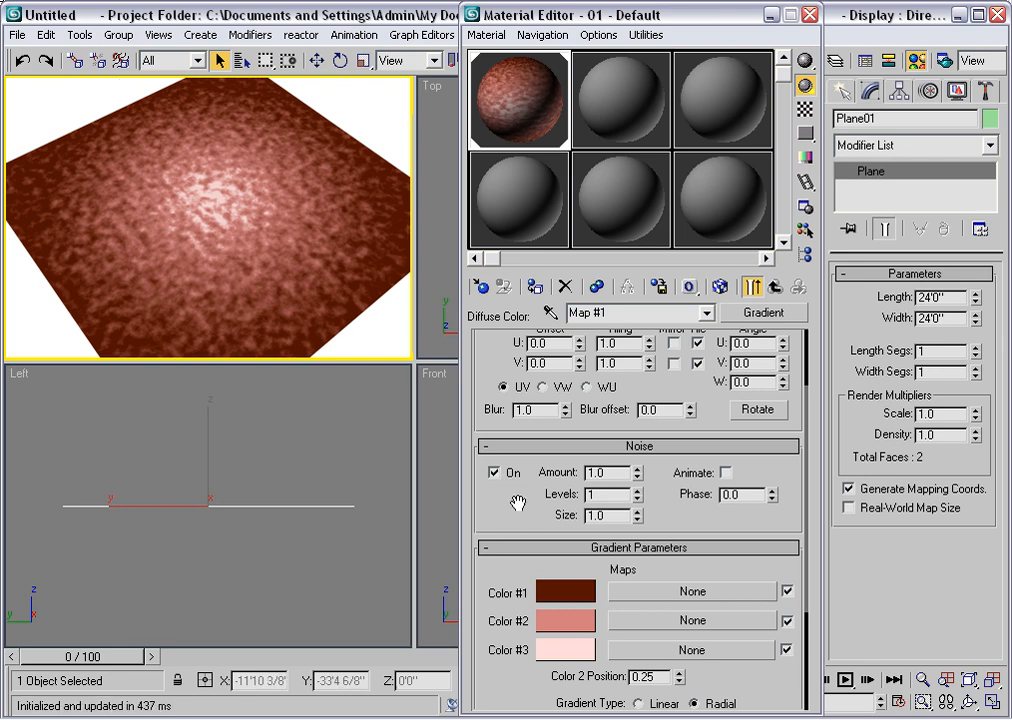
{"action": "left_click", "coordinate": [637, 490]}
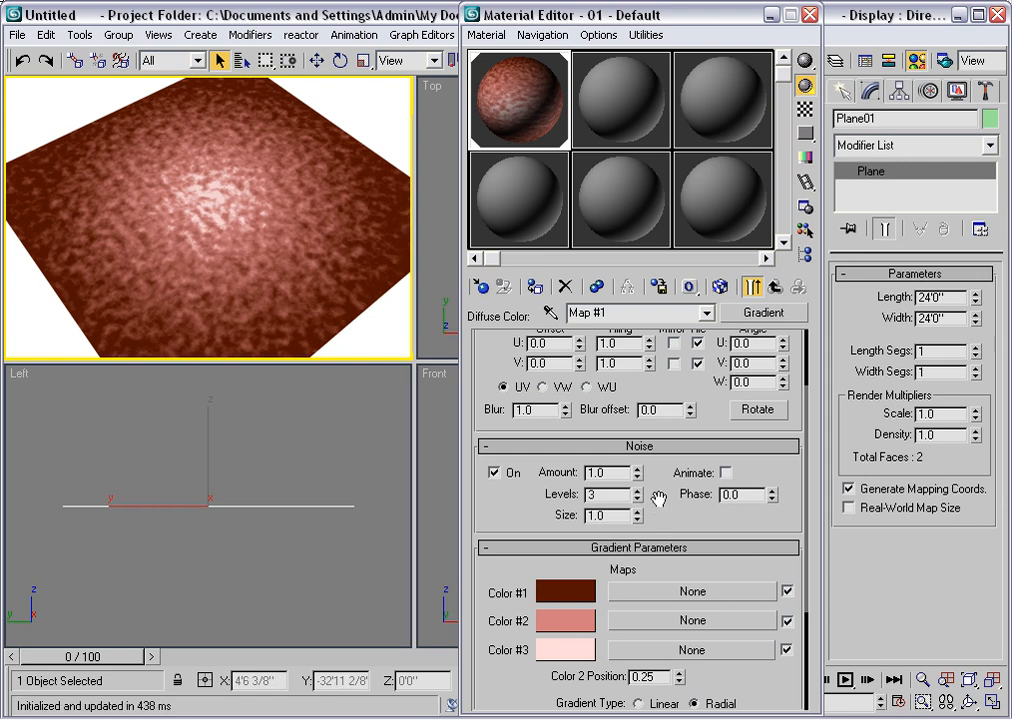
{"action": "left_click", "coordinate": [726, 472]}
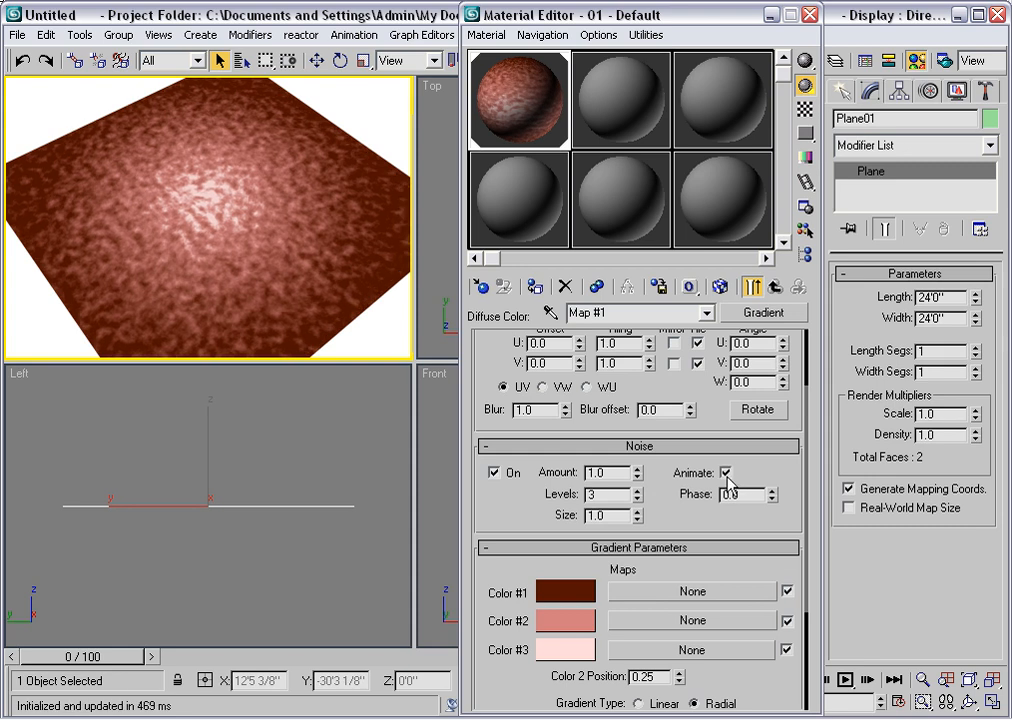